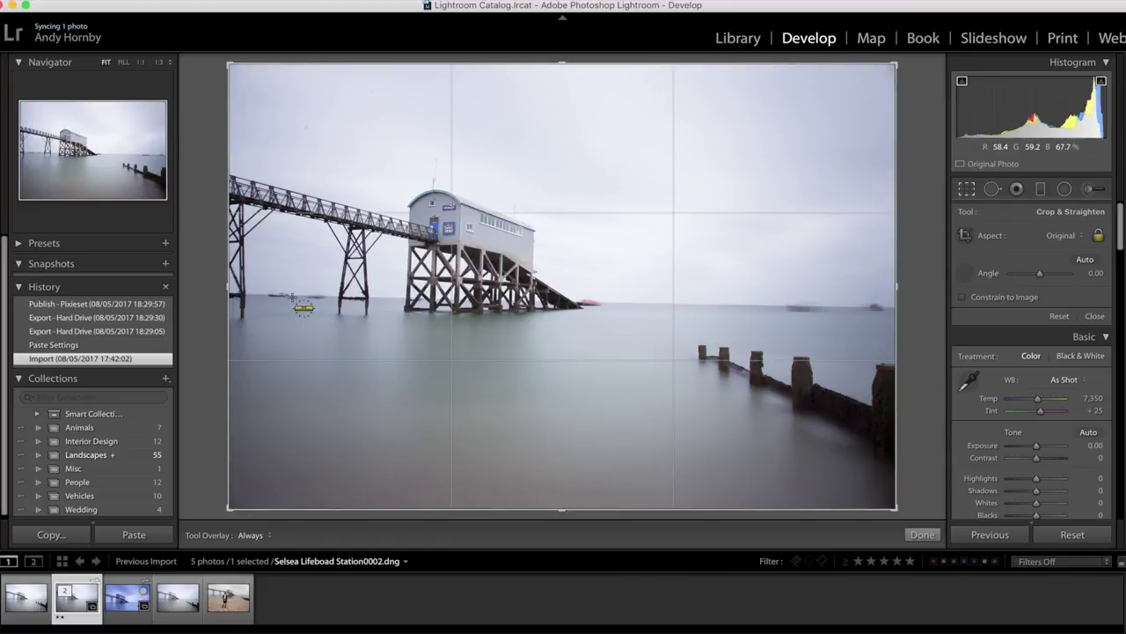
Rotate the lifeboat station photo to a -1.20 angle to level the horizon.
drag(302, 299, 835, 307)
Unlock the crop aspect ratio, tighten the crop on all sides, and commit it.
click(1100, 235)
mouse_move(562, 503)
mouse_down()
mouse_move(575, 450)
mouse_move(563, 458)
mouse_up()
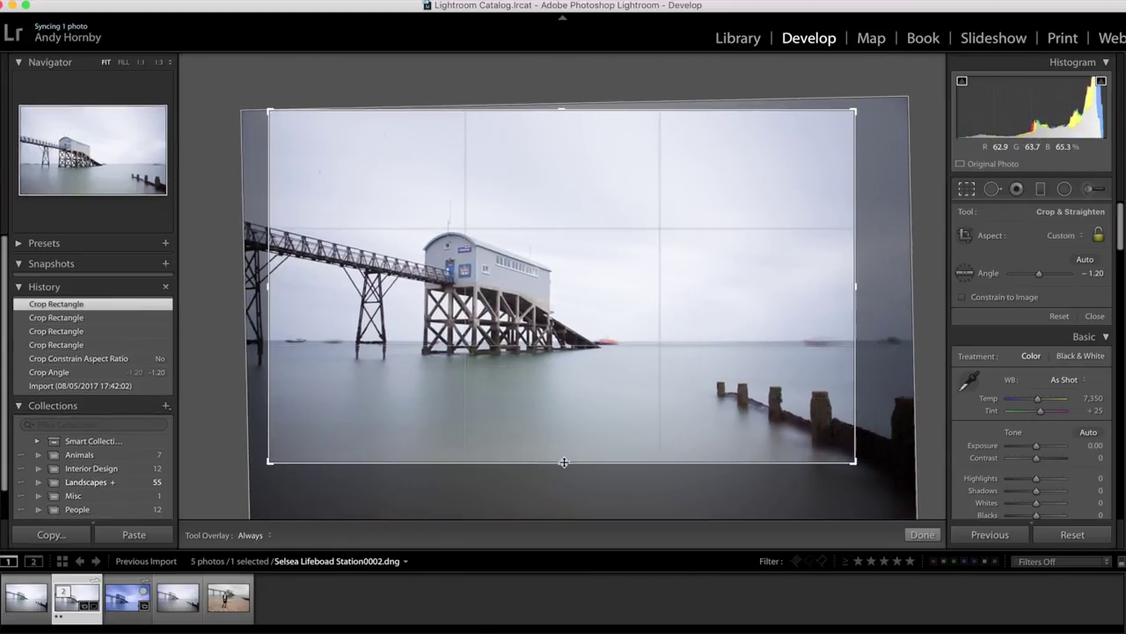
key(Return)
Set Highlights -100, Shadows +36, Blacks -38, sampled white balance, Temp 4,999 and Clarity +50.
mouse_move(1036, 364)
mouse_down()
mouse_move(1048, 366)
mouse_move(996, 356)
mouse_move(1048, 376)
mouse_move(1025, 389)
mouse_up()
mouse_move(1038, 273)
mouse_down()
mouse_move(1018, 275)
mouse_move(1033, 285)
mouse_up()
key(w)
click(868, 251)
drag(1044, 377, 1039, 377)
mouse_move(1036, 422)
mouse_down()
mouse_move(1050, 423)
mouse_move(1043, 435)
mouse_up()
scroll(1038, 431, down, 5)
Apply the Medium Contrast point curve and raise Blue saturation to +8.
click(1021, 468)
click(1018, 473)
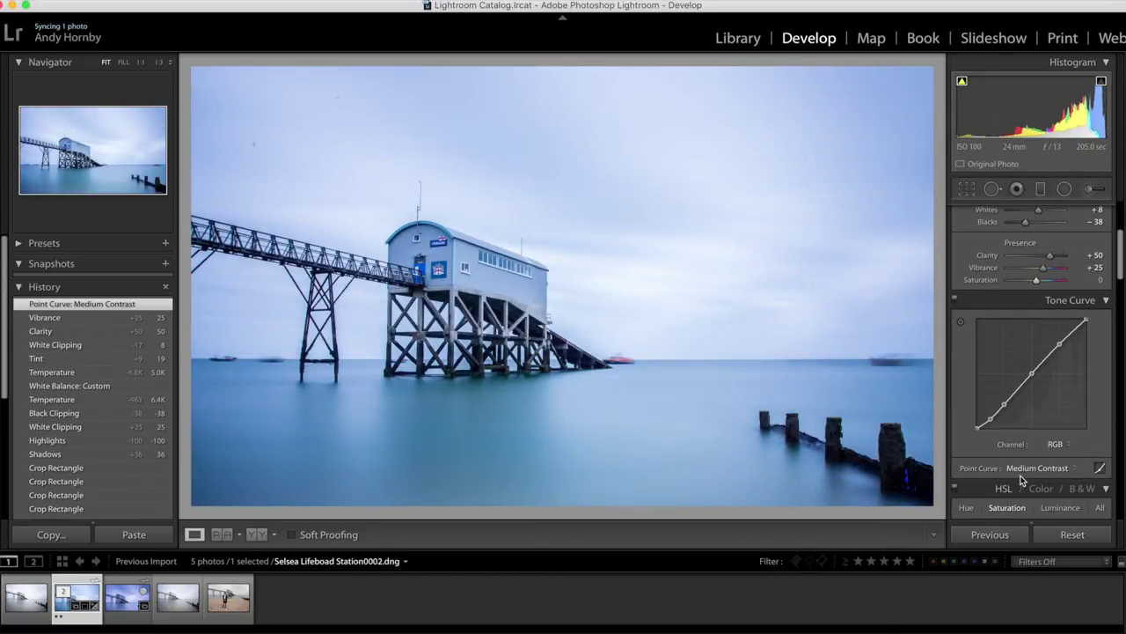
scroll(1030, 396, down, 3)
drag(1037, 328, 1043, 325)
scroll(1043, 335, down, 5)
Set sharpening 79 with edge masking and luminance noise reduction 22, and enable CA removal and lens profile.
drag(1019, 383, 1043, 383)
drag(1008, 453, 1021, 453)
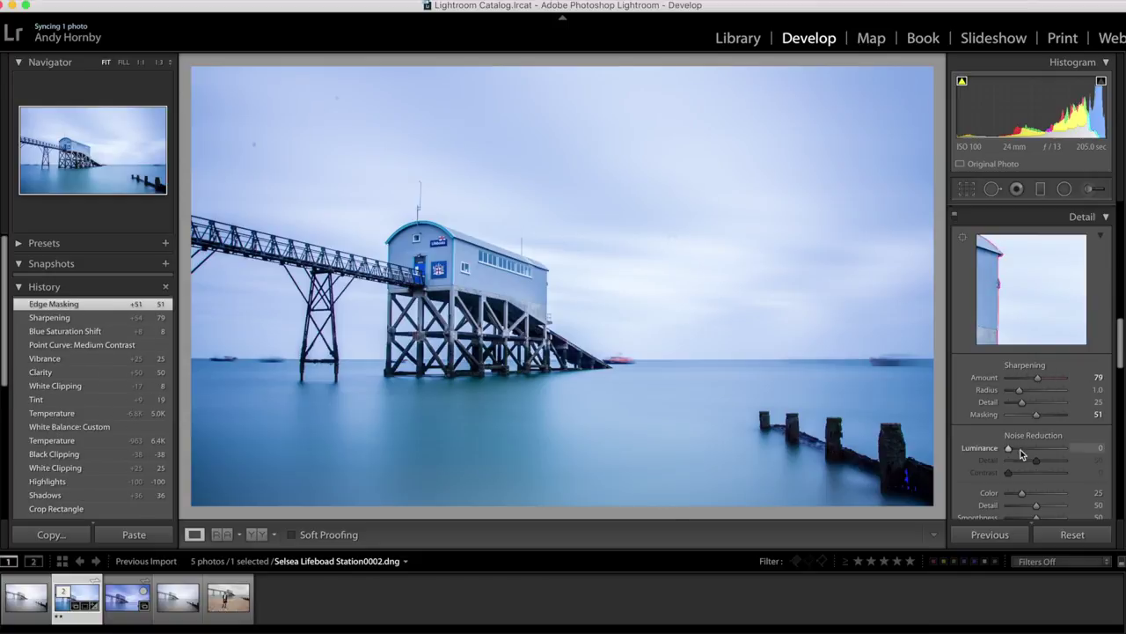
scroll(1029, 396, down, 5)
click(963, 372)
click(1048, 419)
click(1030, 528)
Darken the upper sky with a graduated exposure filter, then heal a first dust spot.
scroll(1038, 353, down, 5)
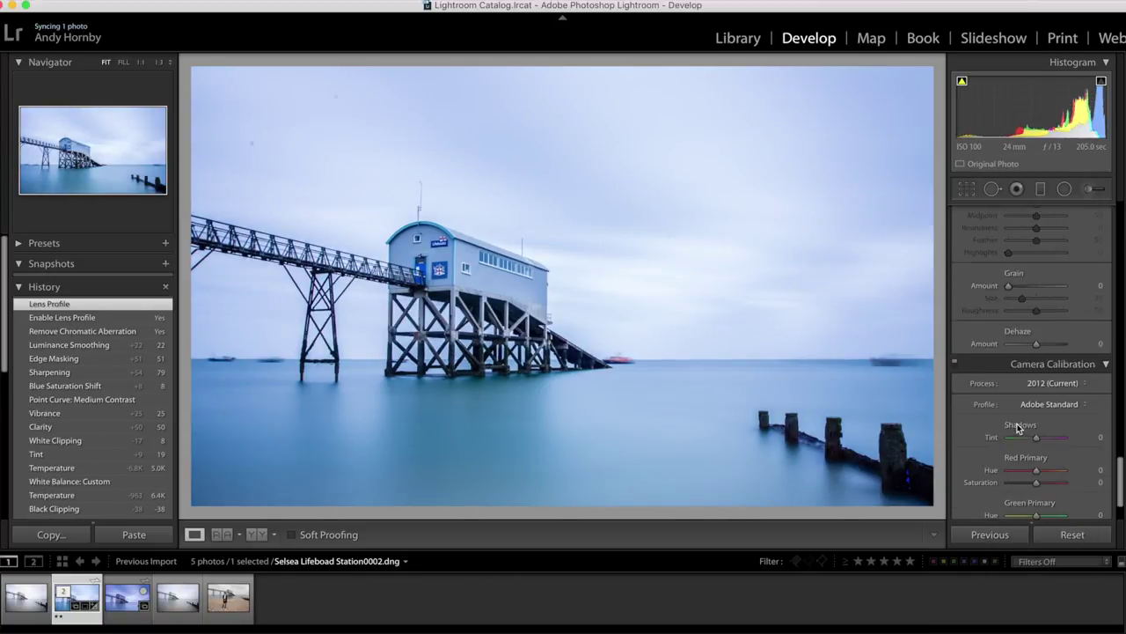
scroll(1042, 287, up, 15)
click(1041, 189)
drag(601, 452, 586, 532)
click(1021, 234)
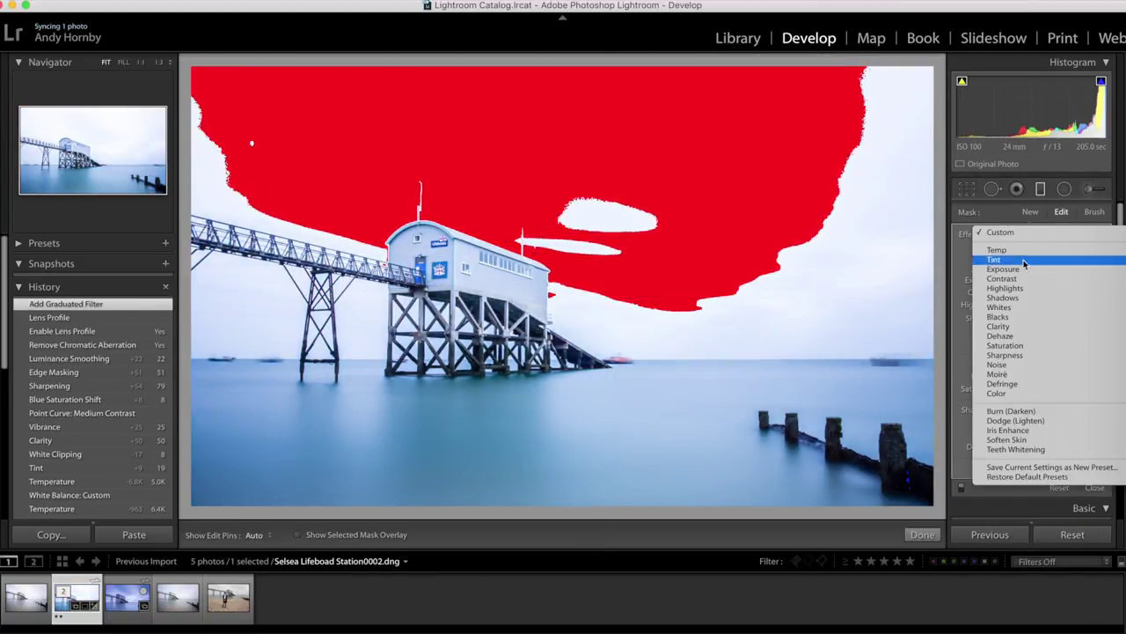
click(1026, 259)
key(q)
click(250, 143)
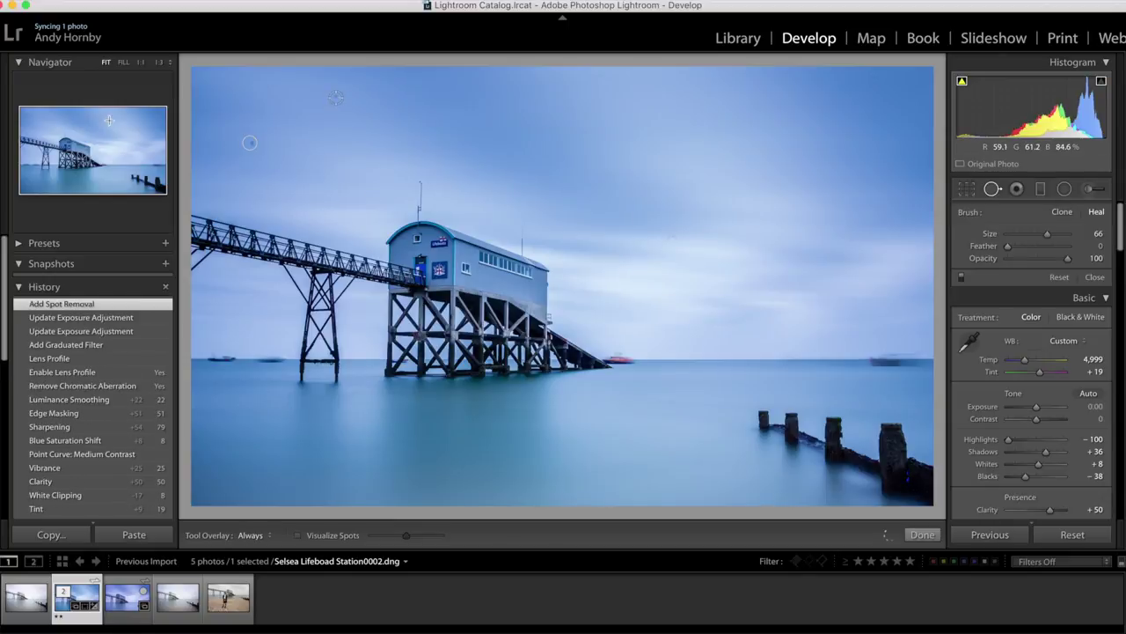
At 1:1 zoom, heal two more sky dust spots and a spot in the water by the pier.
key(z)
click(631, 166)
scroll(477, 252, right, 10)
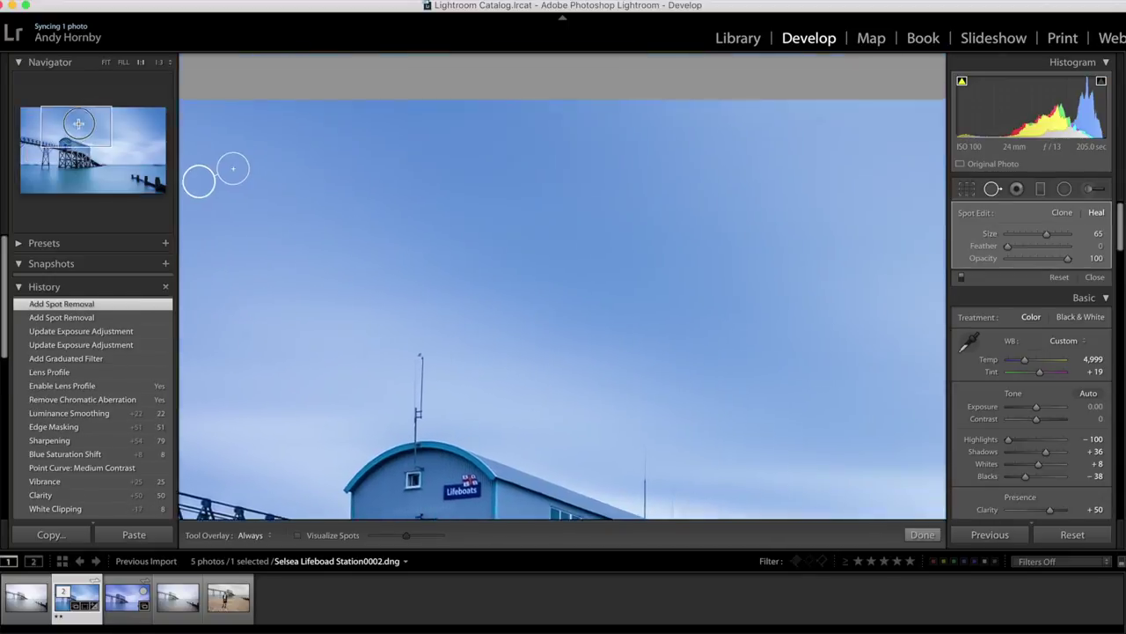
click(543, 277)
key(z)
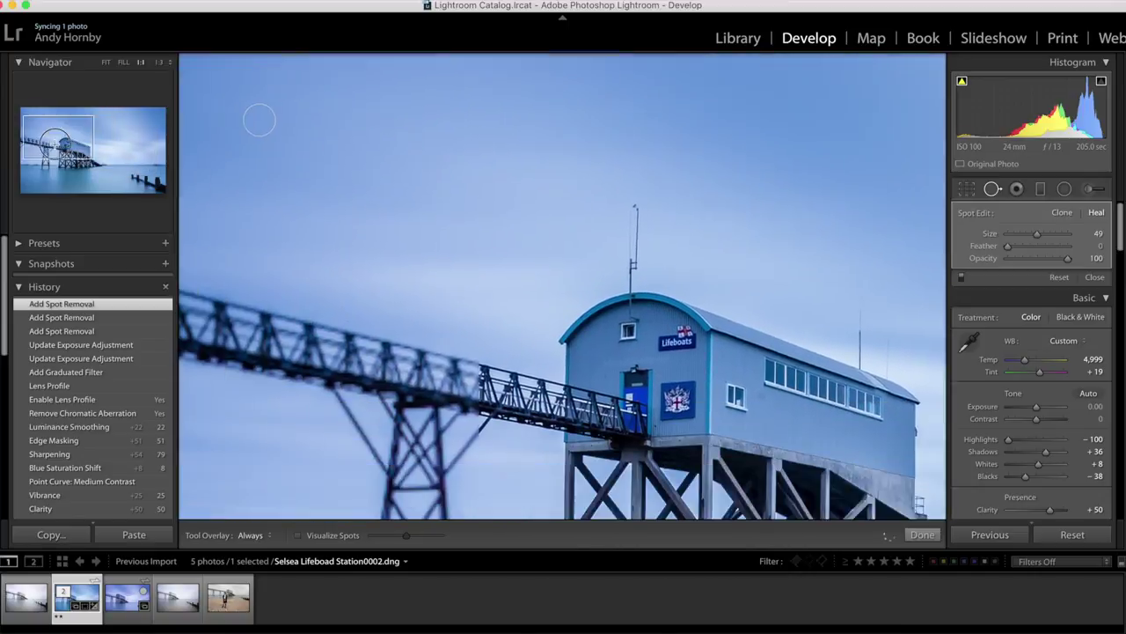
click(54, 171)
click(372, 269)
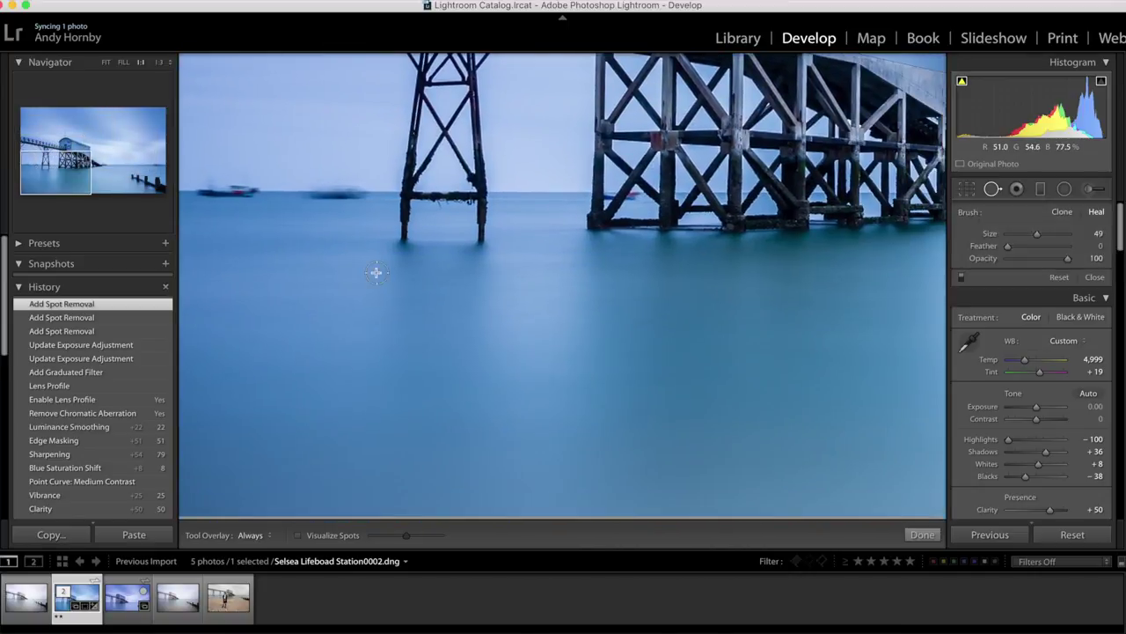
key(z)
click(922, 534)
key(m)
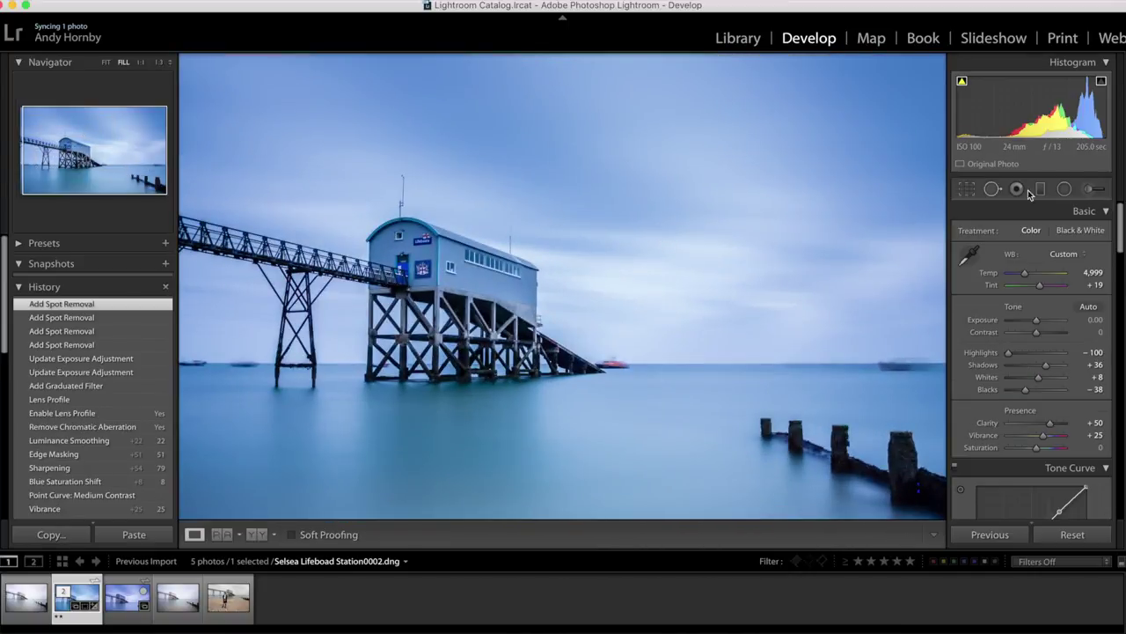
Add a graduated filter across the lower water with Exposure -0.53.
click(106, 64)
drag(583, 297, 566, 452)
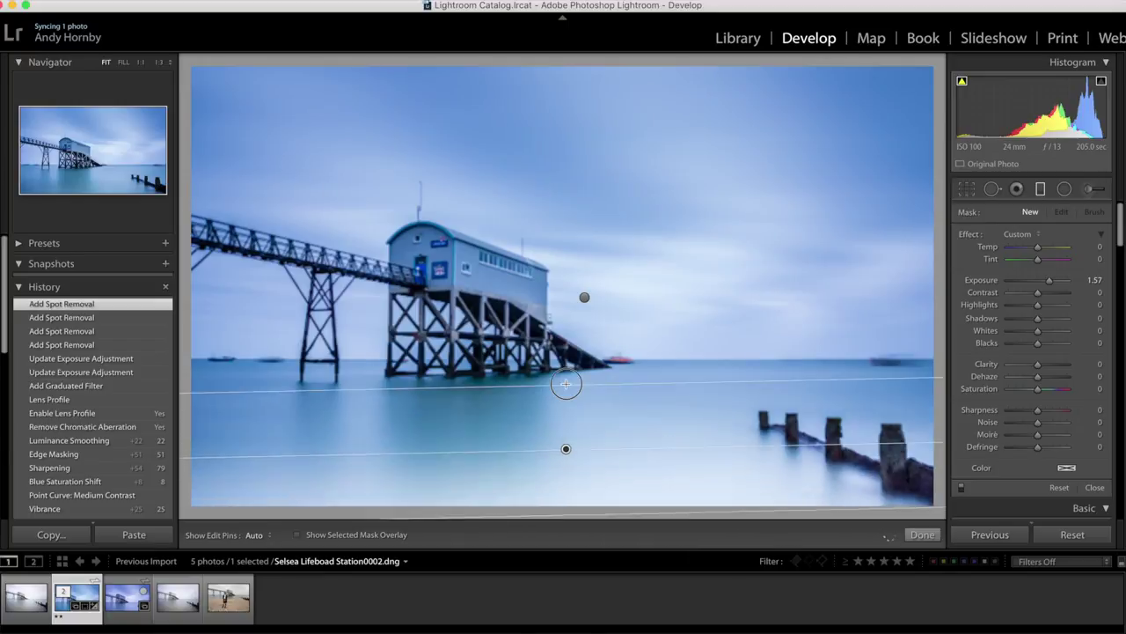
drag(1049, 279, 1032, 280)
Open the photo in Photoshop CC 2017 via Edit In, accepting the warning.
right_click(428, 432)
click(633, 382)
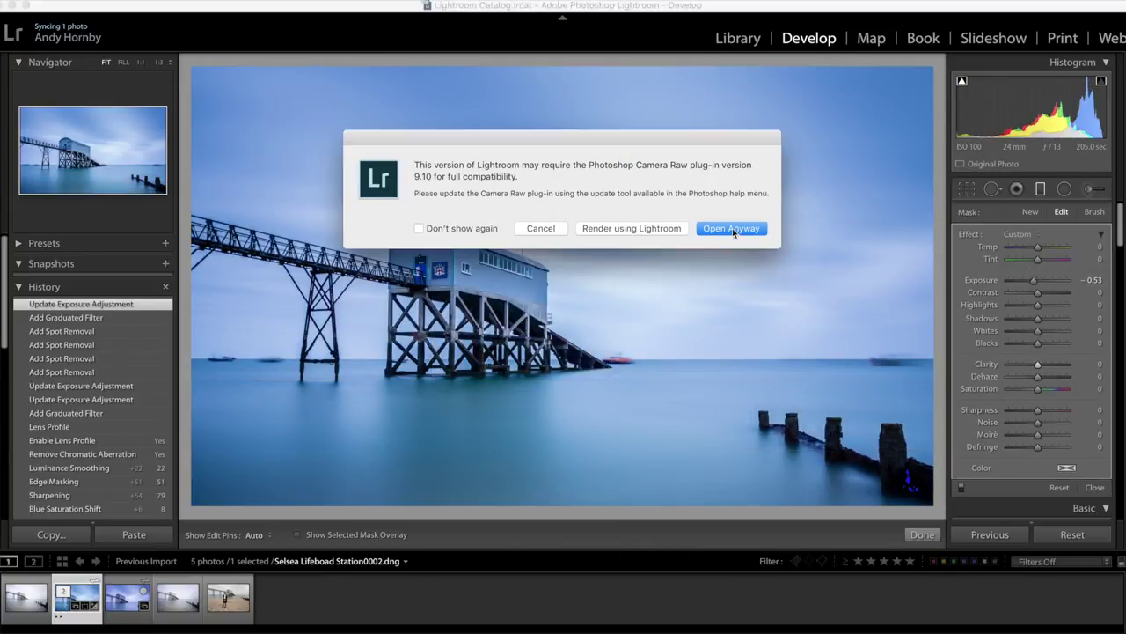
click(732, 228)
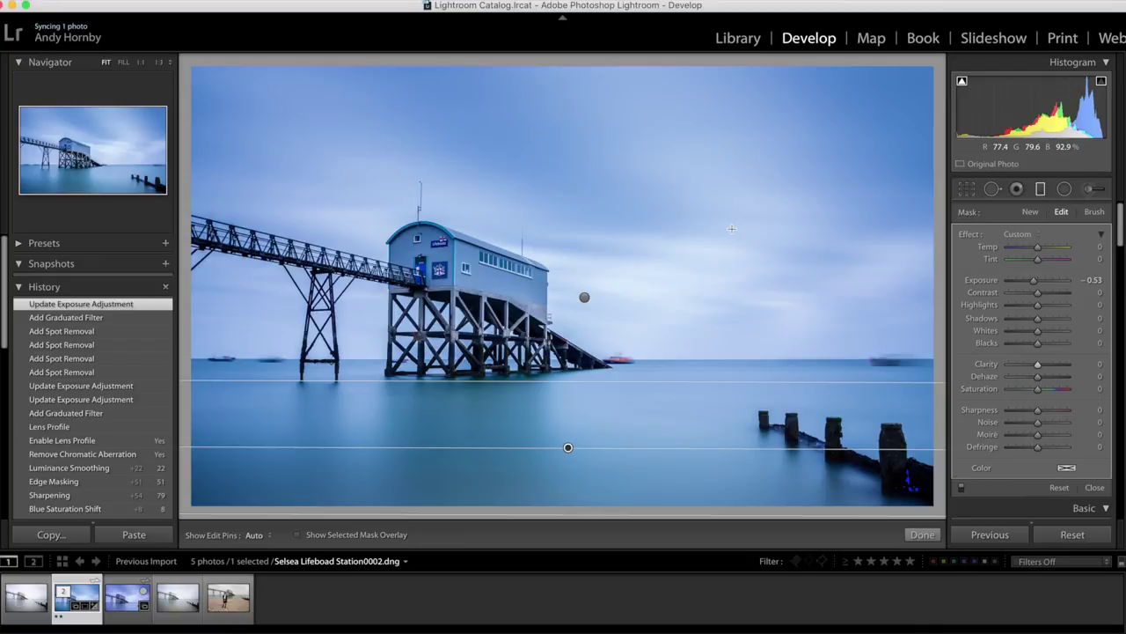
key(super+Tab)
key(super+Tab)
key(super+Tab)
key(super+Tab)
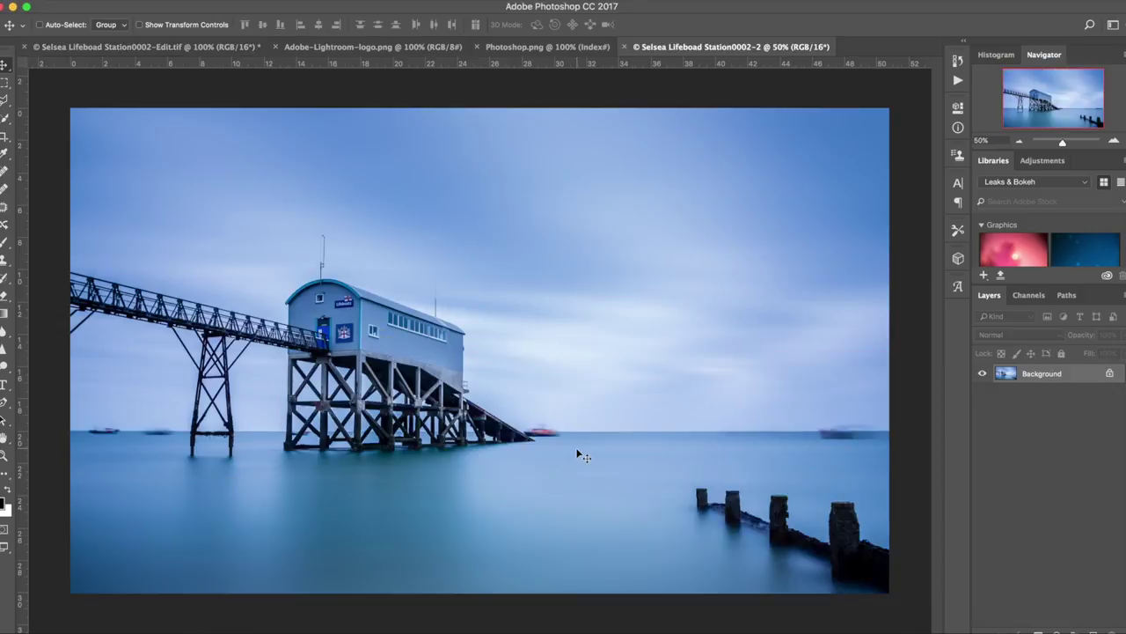
Patch out the blurry boat on the horizon with clean sea.
scroll(581, 455, up, 1)
scroll(594, 198, up, 1)
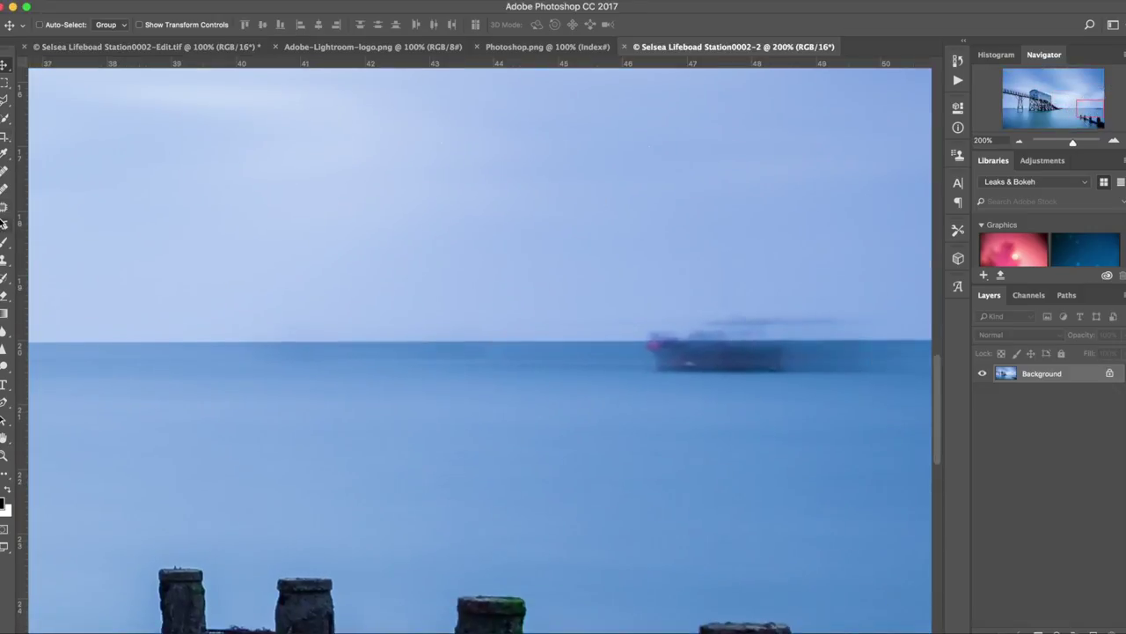
key(j)
drag(637, 299, 919, 352)
drag(749, 343, 371, 344)
key(ctrl+d)
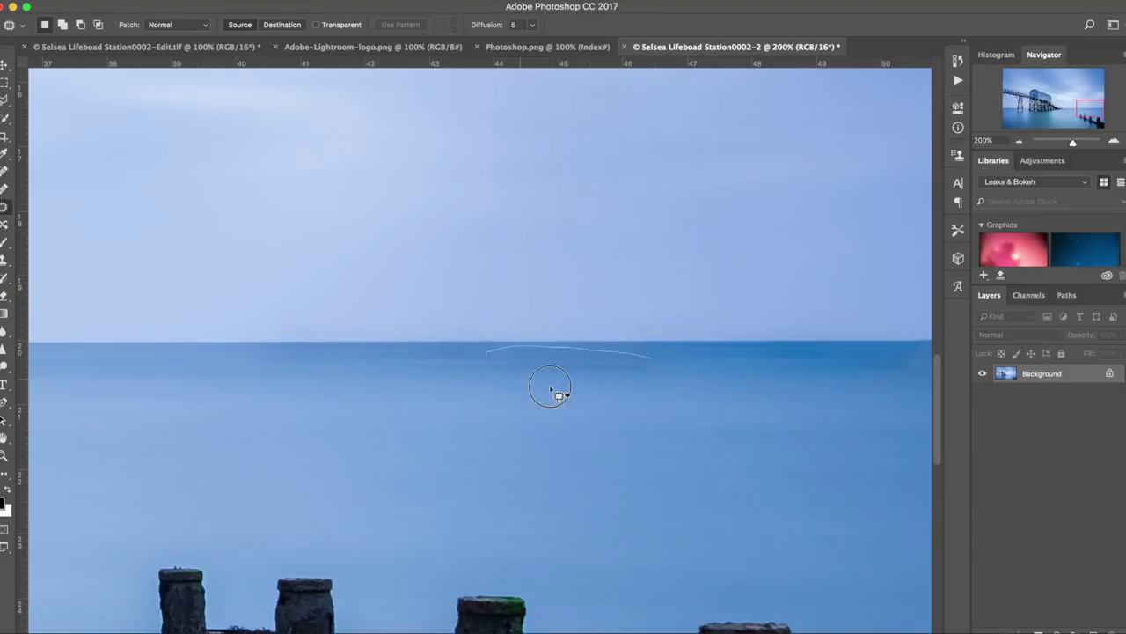
Patch out the boat left of the pier with nearby sea.
scroll(528, 409, left, 5)
scroll(458, 412, left, 5)
scroll(475, 378, left, 5)
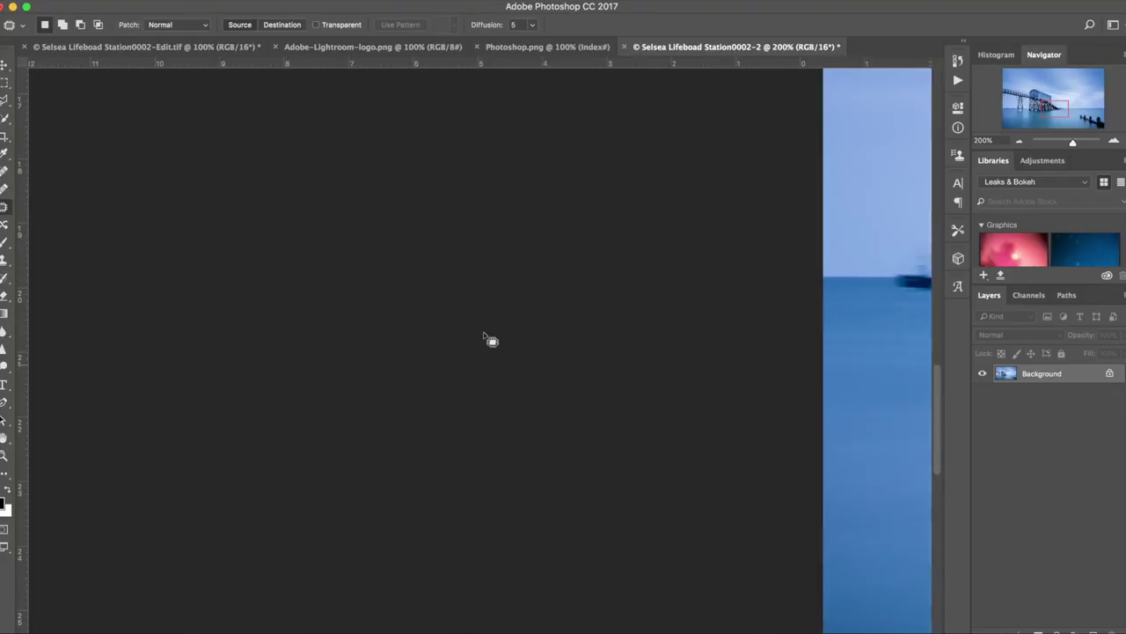
scroll(488, 339, right, 10)
scroll(410, 355, up, 2)
scroll(410, 355, right, 3)
drag(493, 330, 492, 348)
drag(416, 337, 819, 337)
key(ctrl+d)
Redo the boat patch using cleaner sea to its right.
drag(171, 289, 172, 291)
drag(216, 325, 395, 322)
key(ctrl+d)
key(ctrl+alt+z)
key(ctrl+alt+z)
key(ctrl+shift+z)
drag(208, 331, 396, 332)
key(ctrl+d)
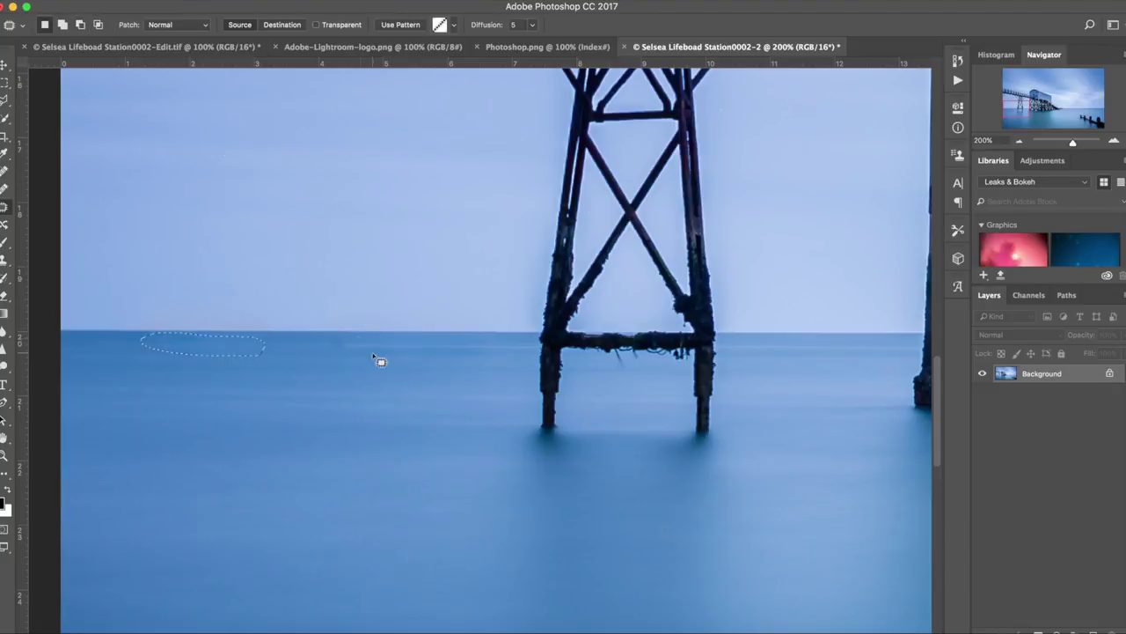
key(s)
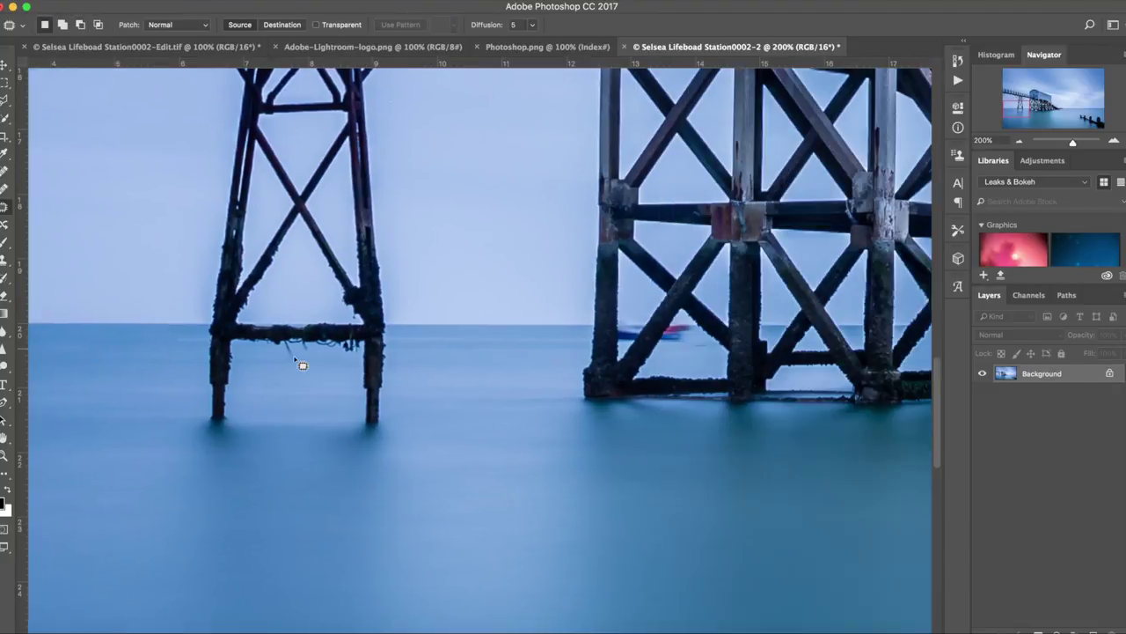
scroll(300, 360, right, 10)
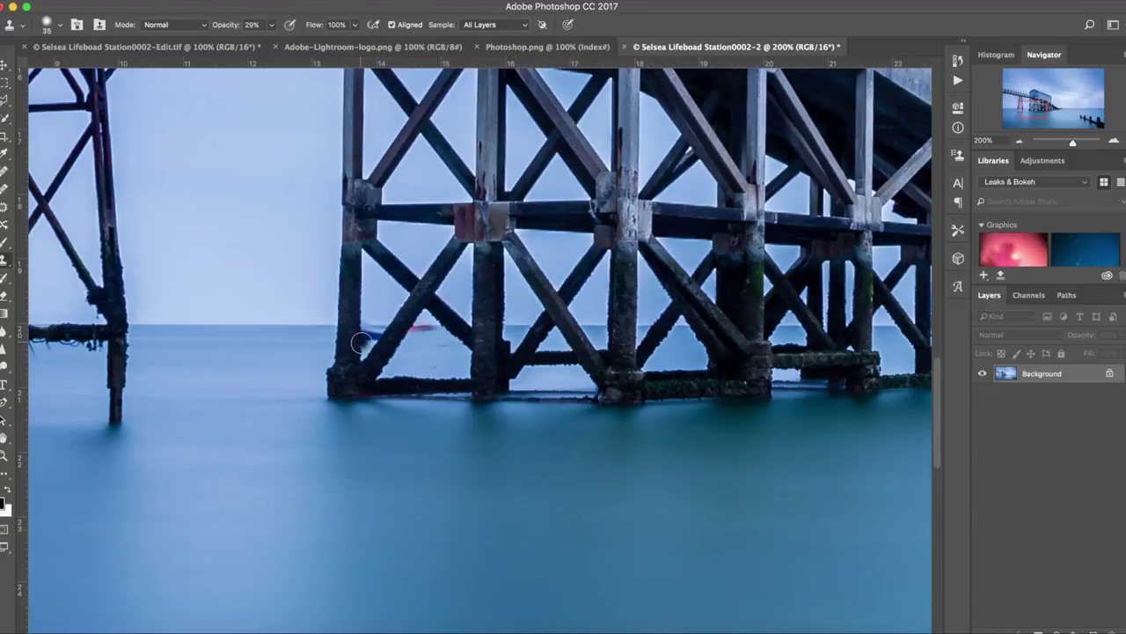
Clone clean sea over the blue and red boat between the pier legs with a smaller brush.
key(bracketleft)
key(ctrl+plus)
drag(301, 333, 310, 327)
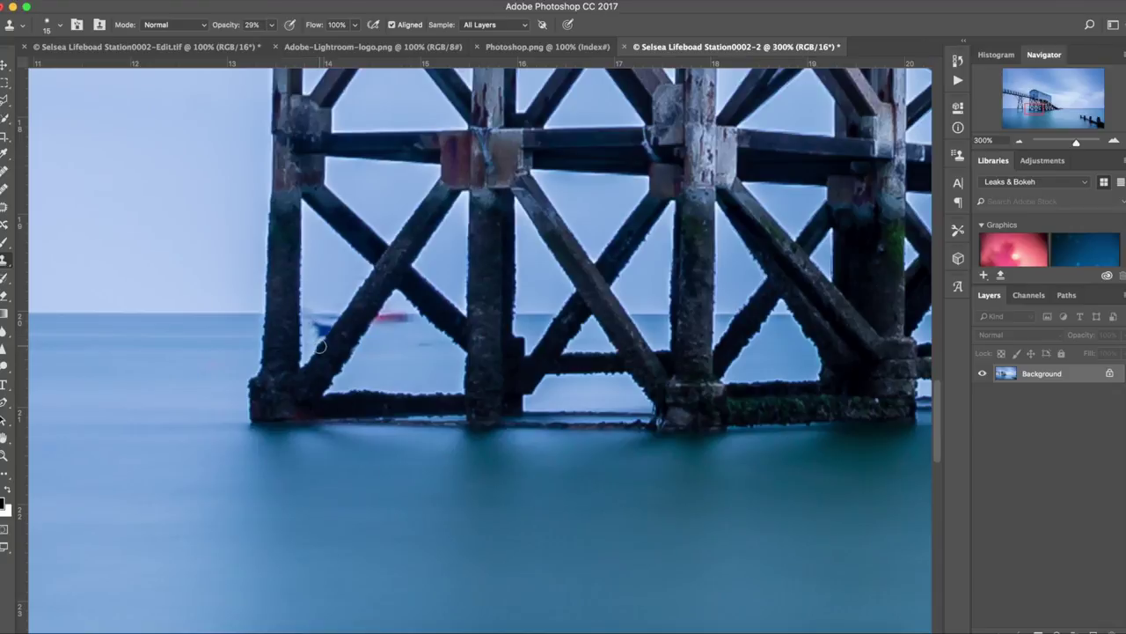
click(320, 327)
drag(379, 320, 403, 320)
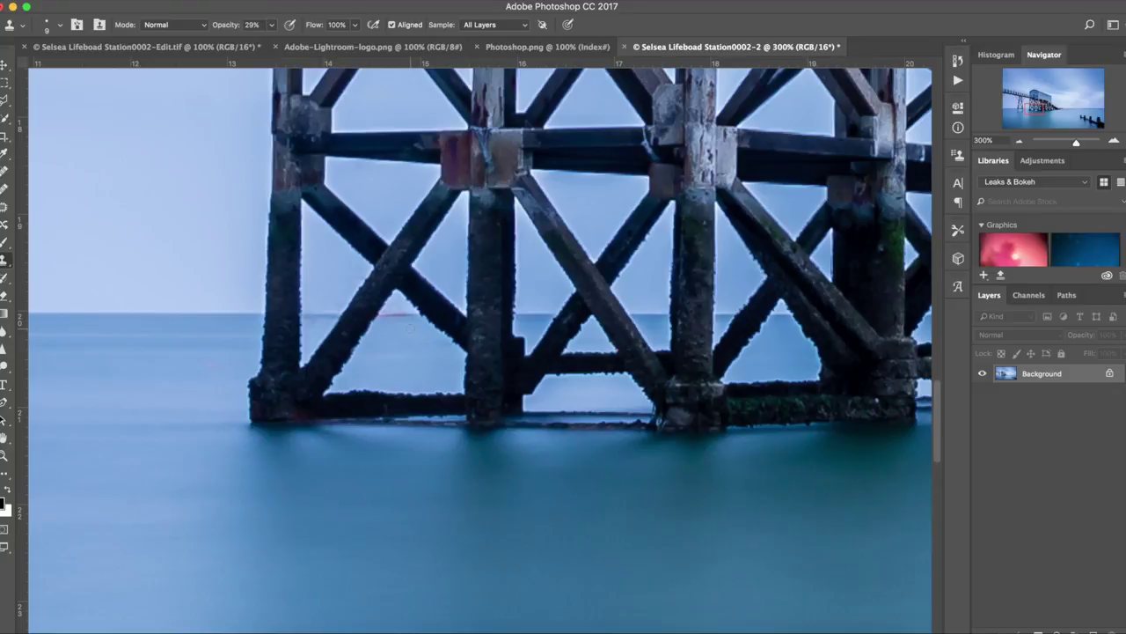
scroll(352, 300, right, 5)
scroll(220, 247, right, 5)
Lasso the orange lifeboat beside the slipway and patch it out with clean sea.
scroll(88, 185, right, 5)
key(l)
drag(460, 336, 446, 333)
key(Return)
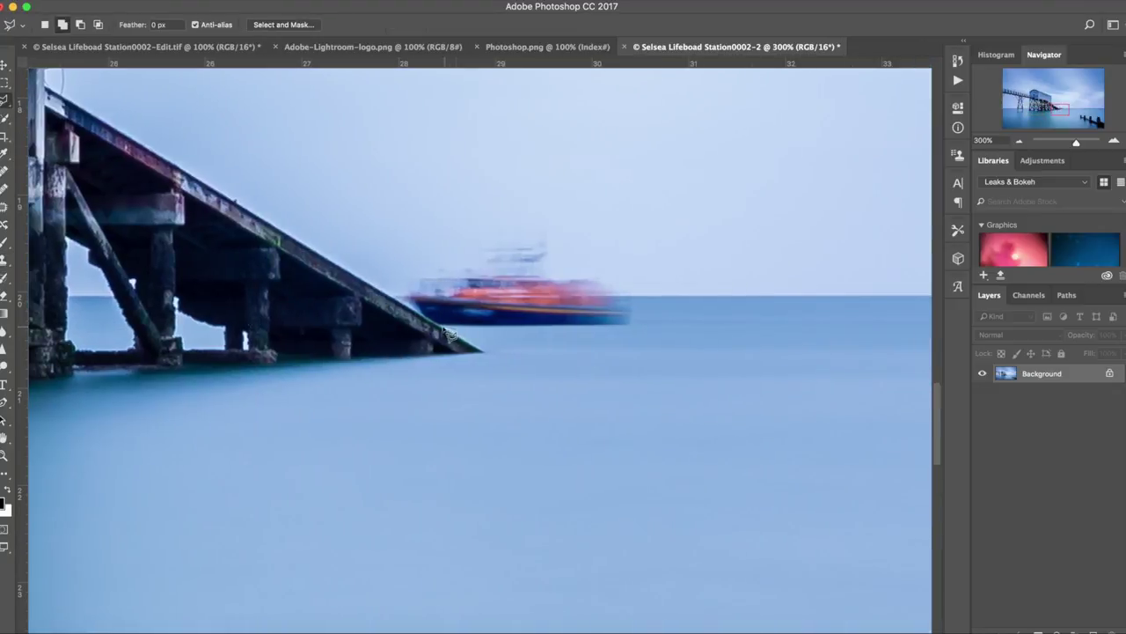
mouse_move(469, 261)
mouse_down()
mouse_move(475, 334)
mouse_move(753, 297)
mouse_up()
key(j)
key(ctrl+d)
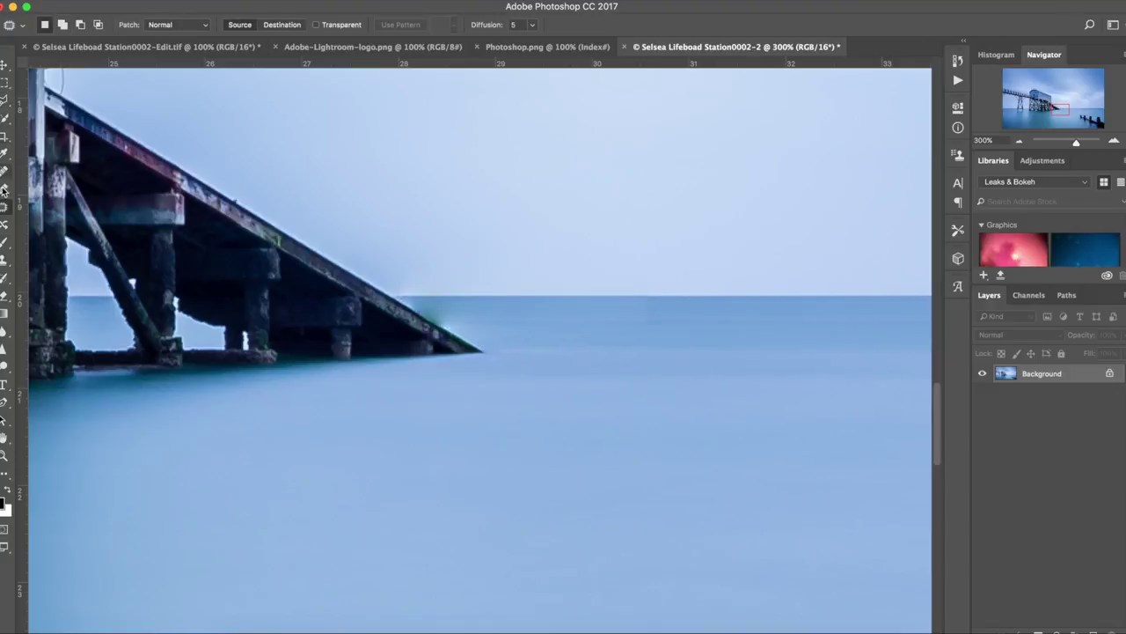
Clone-stamp the slipway edge and blend the sky beside it with a larger brush.
key(s)
drag(433, 311, 449, 328)
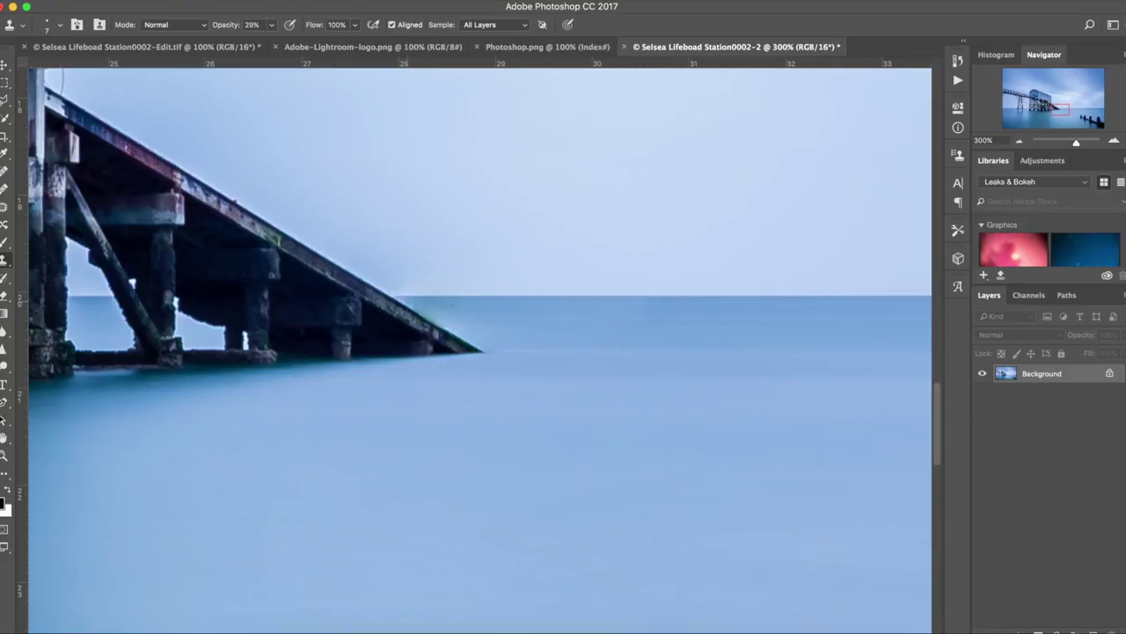
alt+click(433, 250)
key(bracketright)
click(386, 251)
Patch two leftover marks on the sea near the horizon by the groynes.
key(ctrl+0)
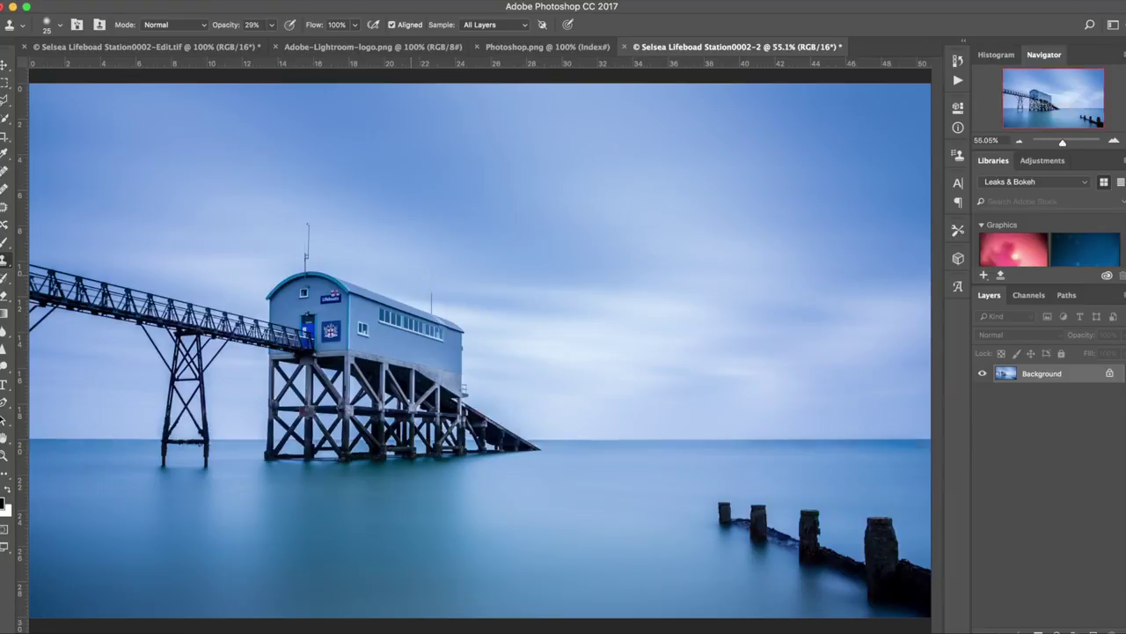
drag(724, 317, 936, 424)
scroll(937, 423, right, 5)
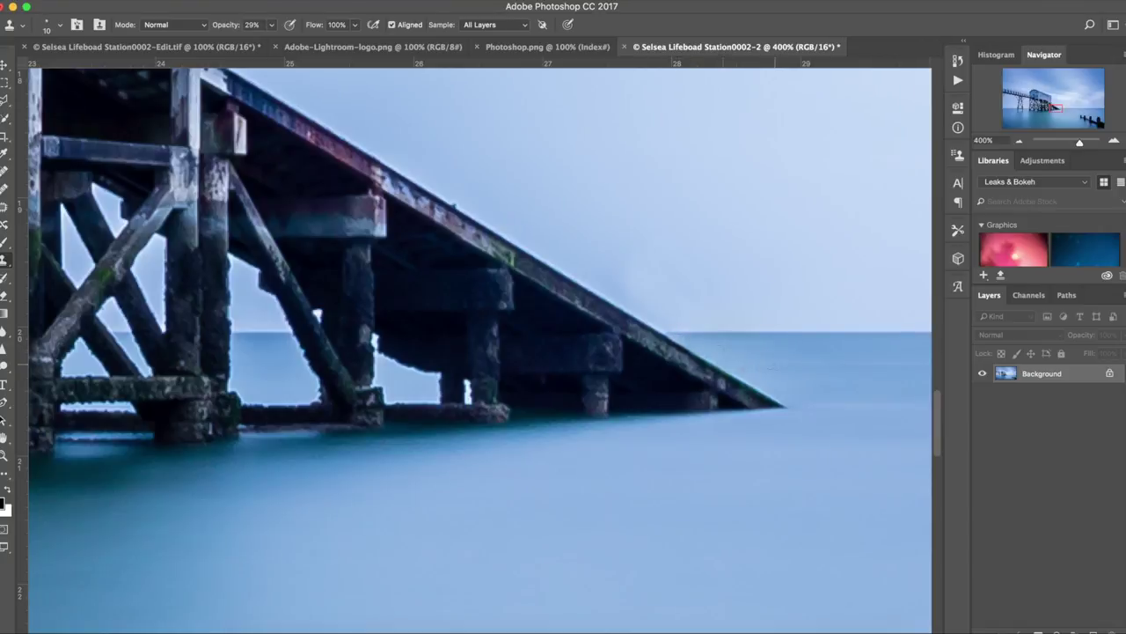
key(ctrl+0)
scroll(790, 360, up, 3)
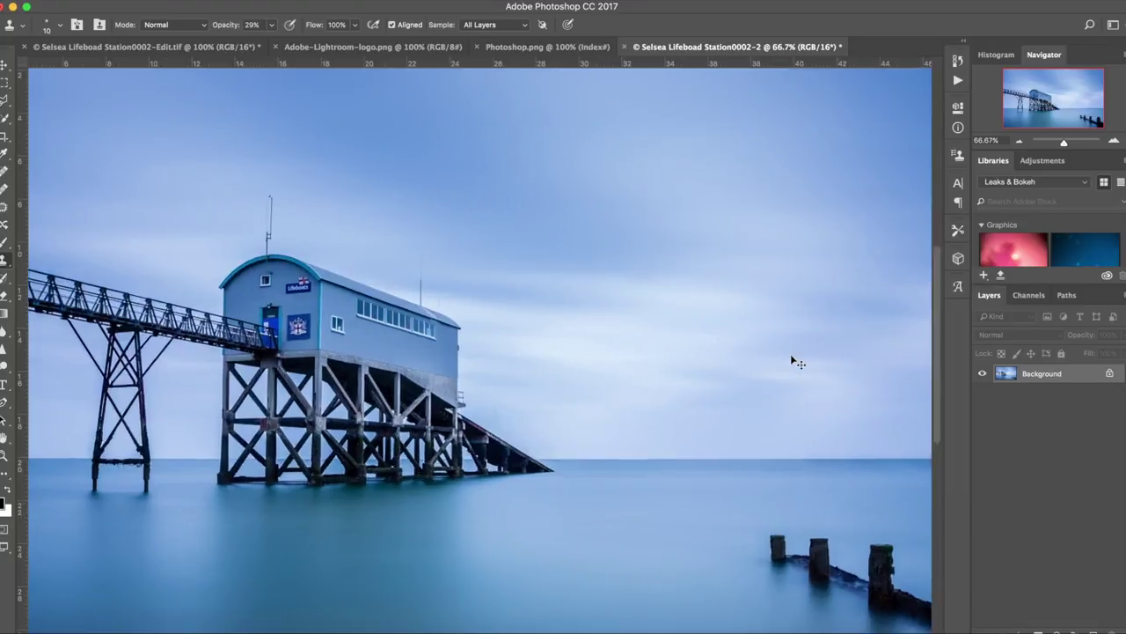
click(4, 212)
drag(370, 327, 415, 372)
mouse_move(528, 327)
mouse_down()
mouse_move(616, 357)
mouse_move(472, 331)
mouse_up()
At 200% zoom, patch the dust spot beside the station window, then show the before-and-after comparison.
key(s)
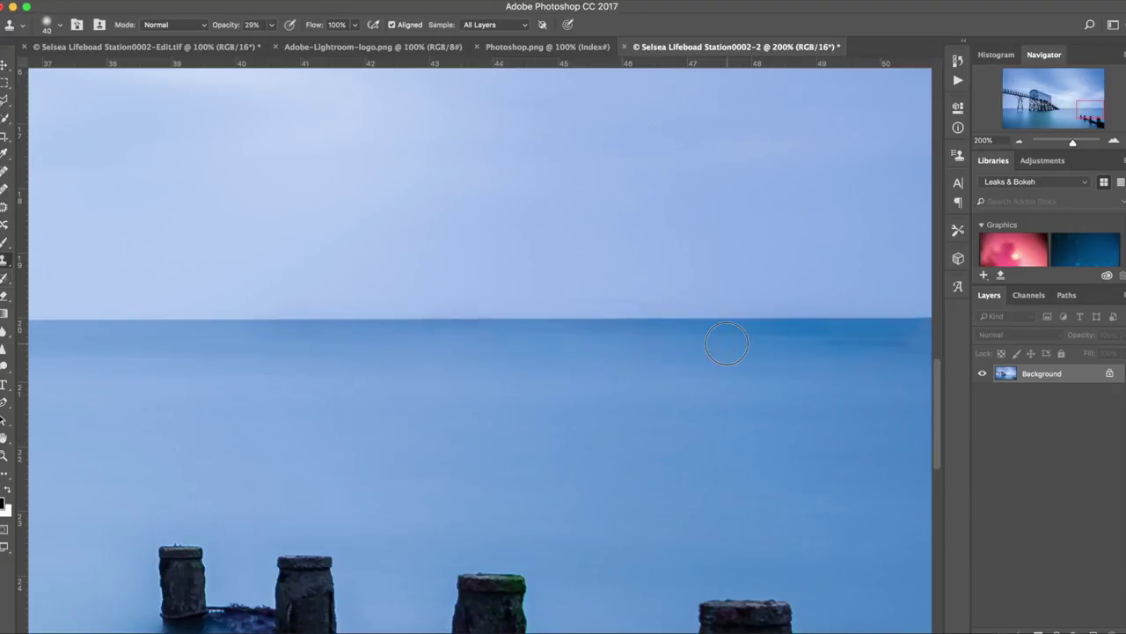
key(ctrl+0)
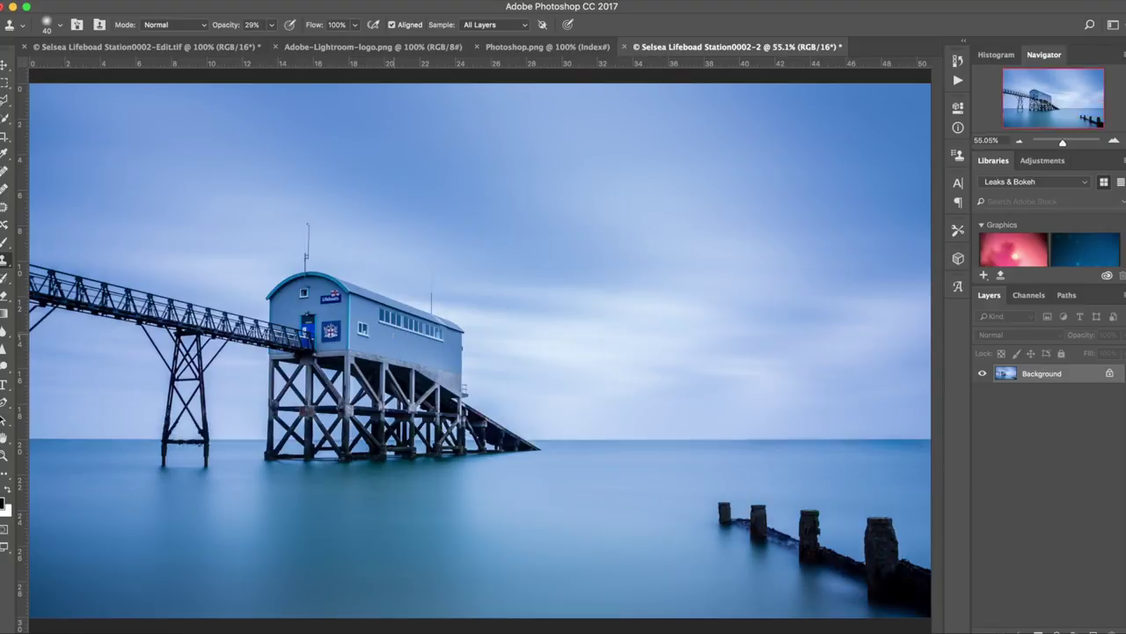
key(ctrl+plus)
key(ctrl+plus)
key(ctrl+plus)
key(j)
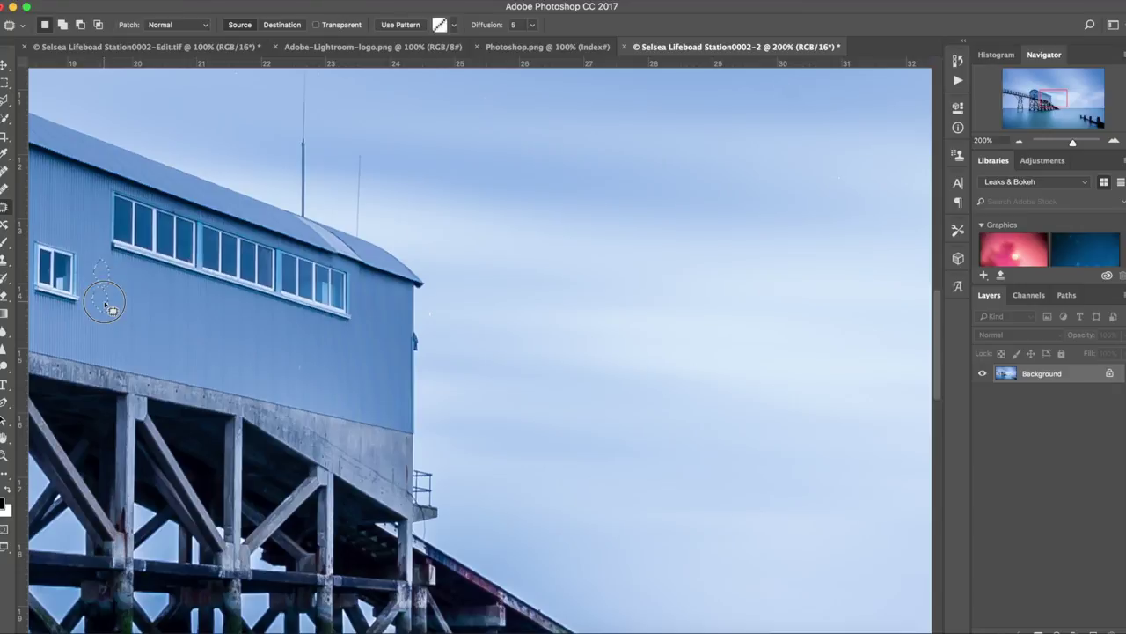
drag(428, 308, 429, 308)
key(ctrl+d)
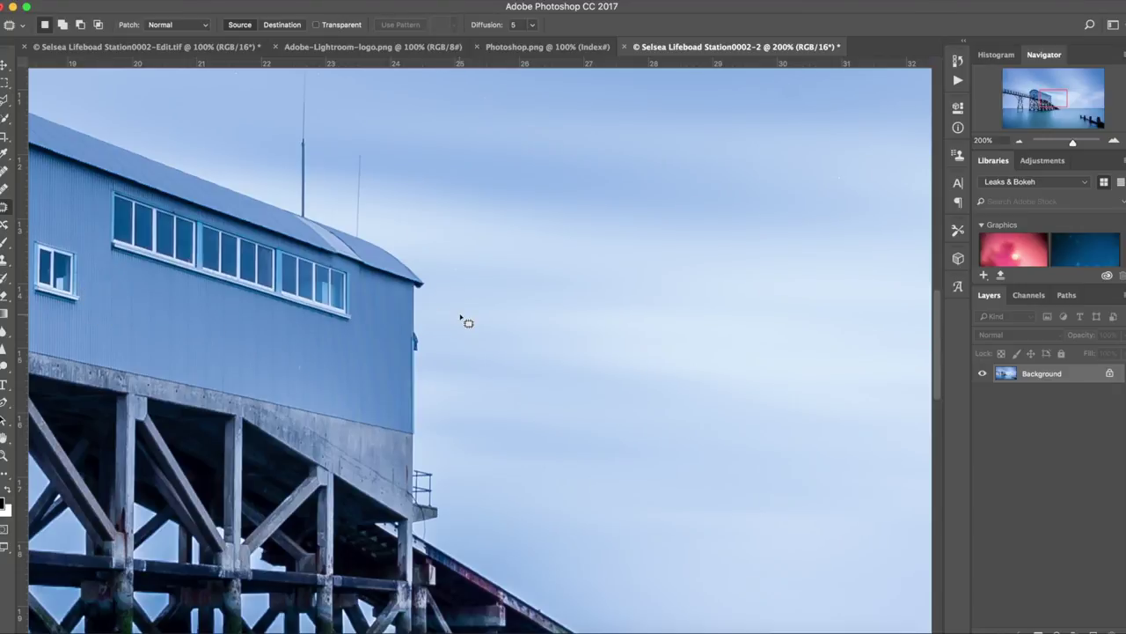
key(ctrl+0)
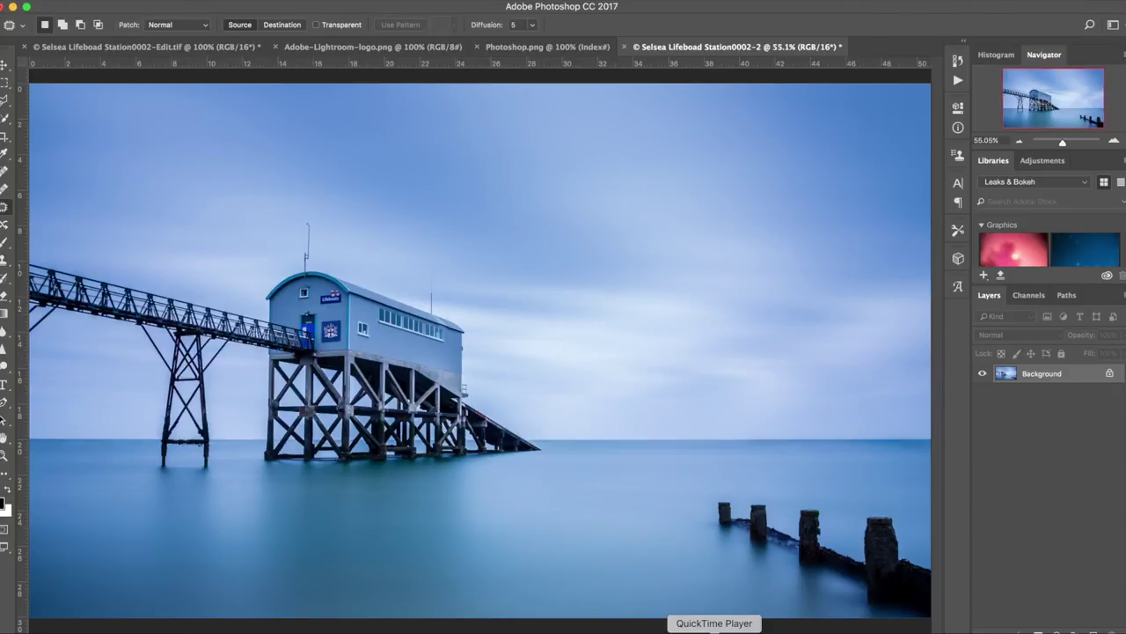
right_click(720, 626)
click(744, 501)
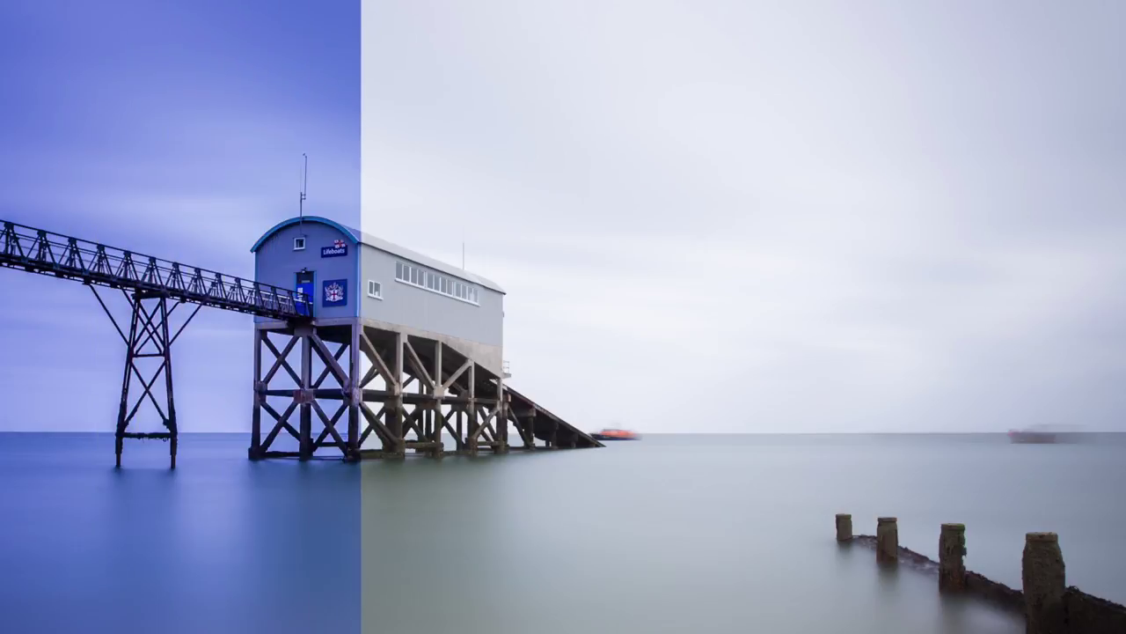